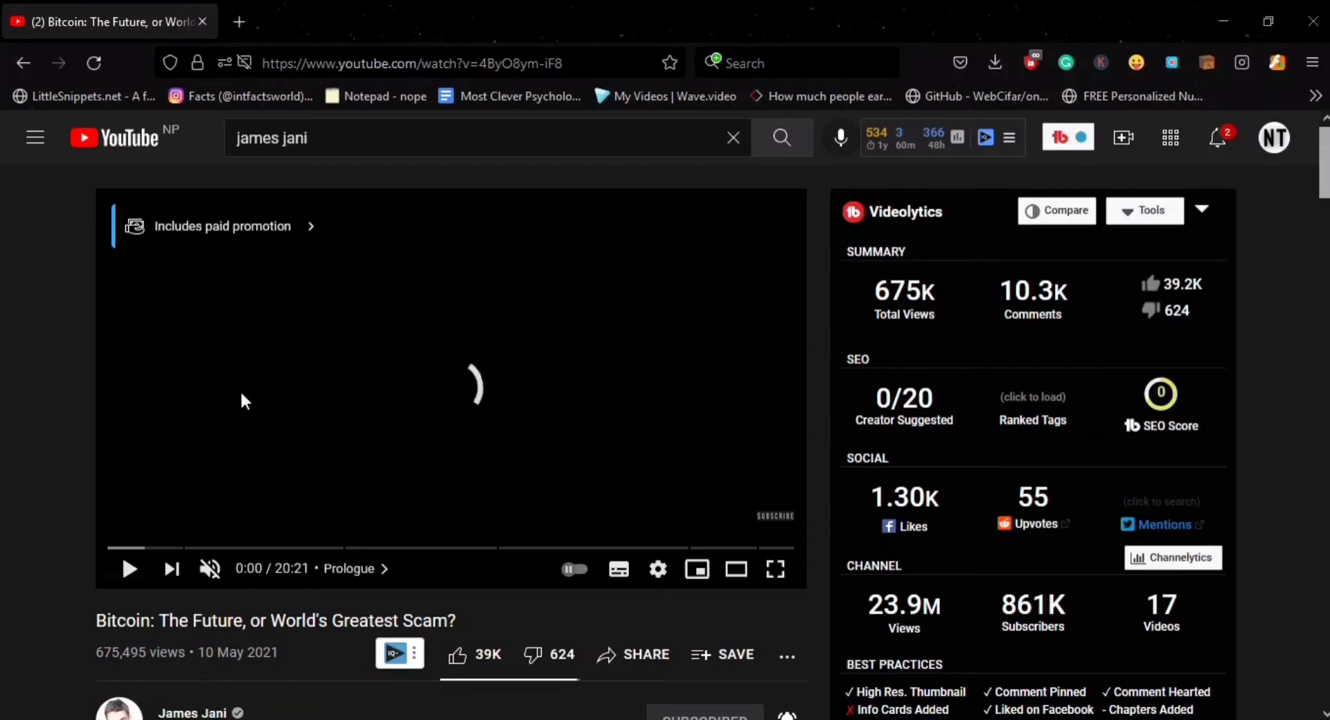
- Drag the Bitcoin video's progress bar to its Conclusion chapter at about 19:45
drag(136, 548, 774, 548)
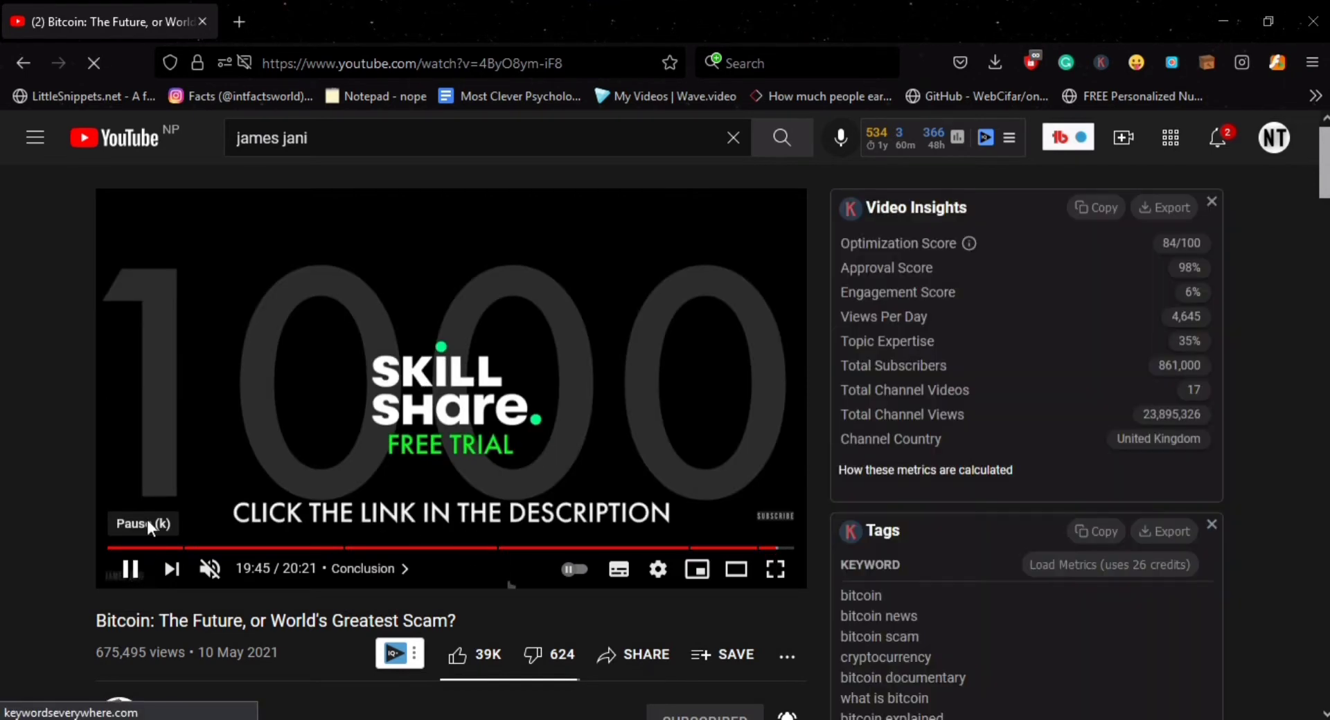
- Open the History page from the navigation guide sidebar
click(34, 142)
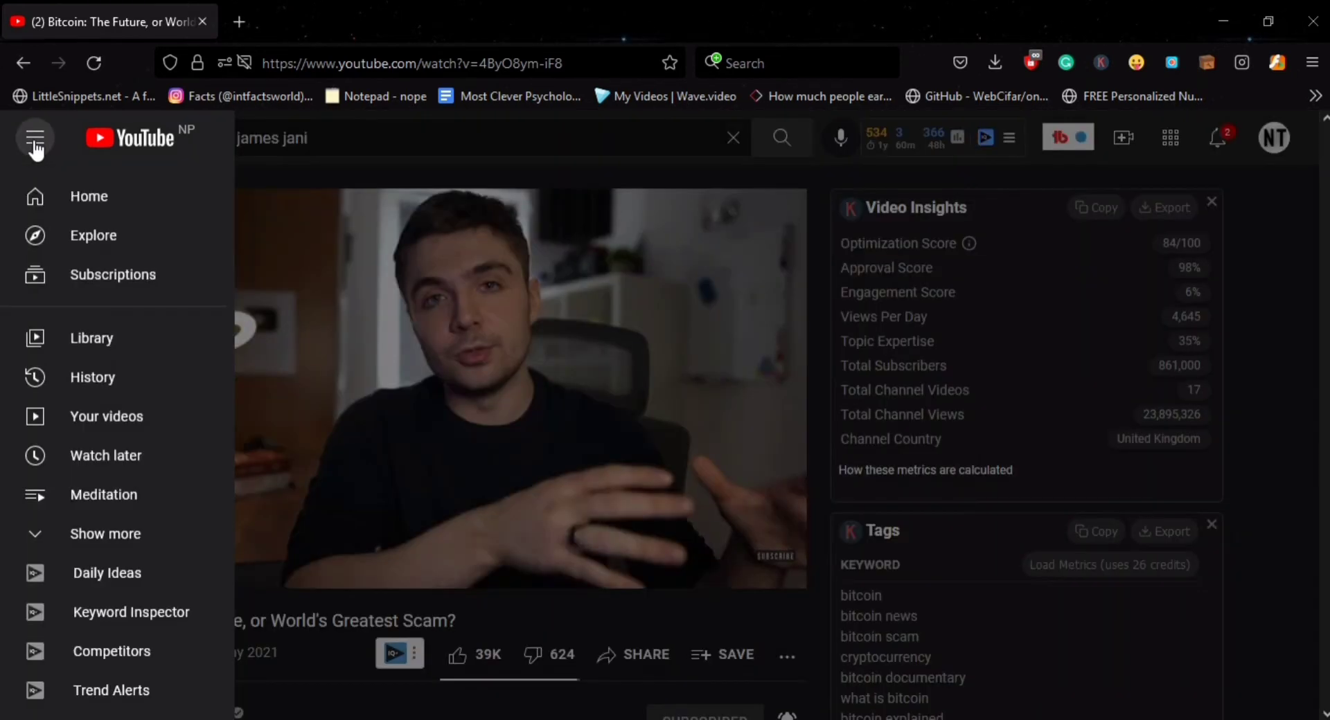
key(Escape)
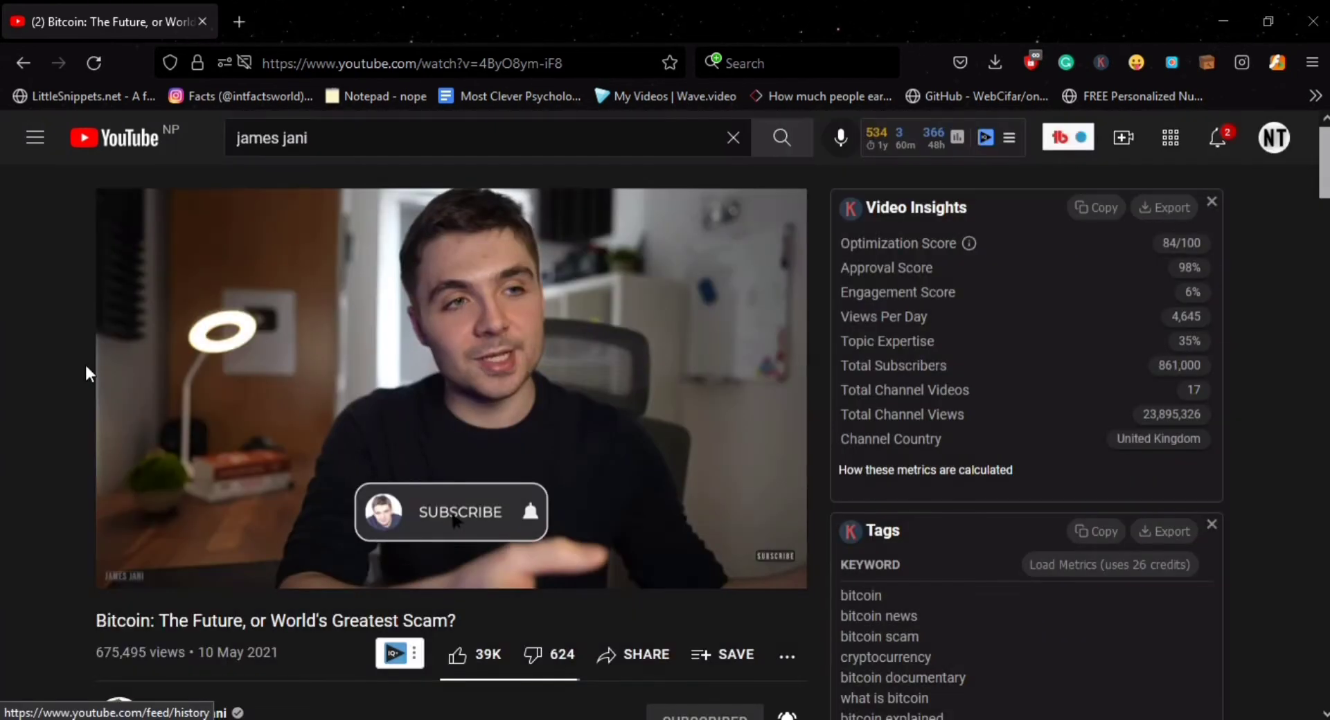
click(33, 149)
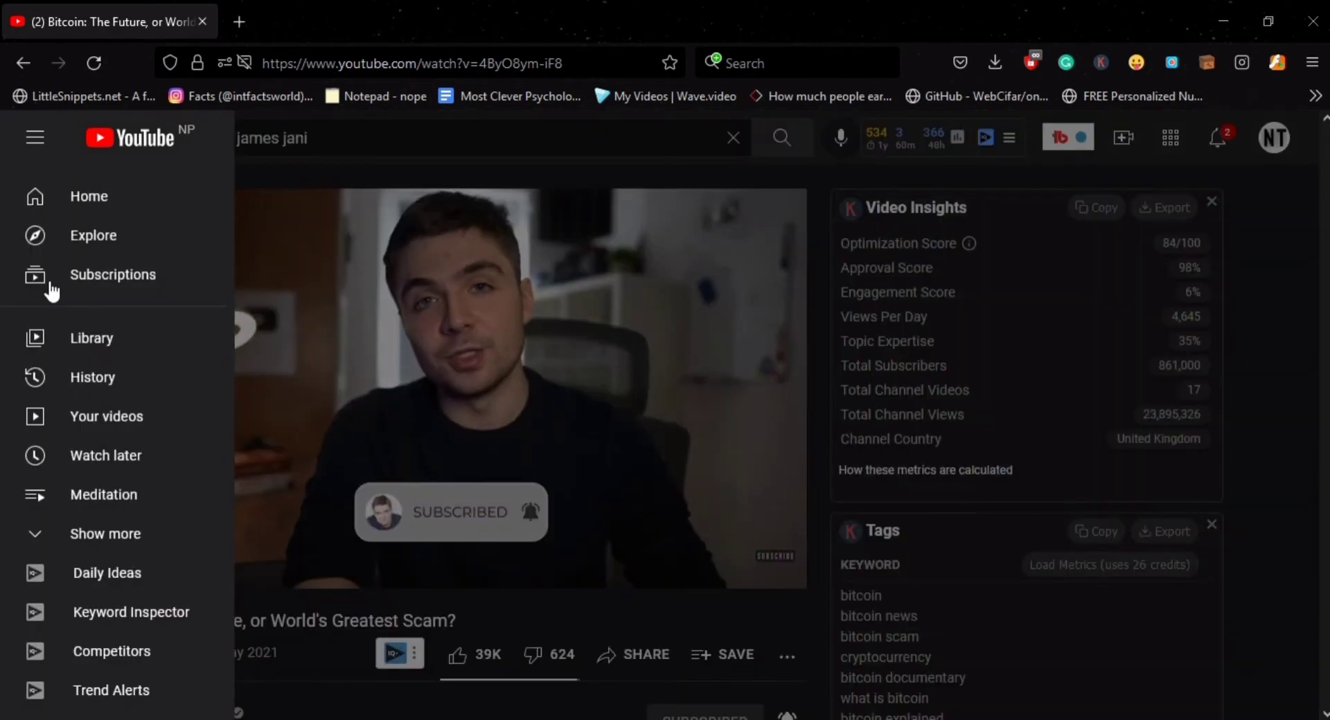
click(76, 388)
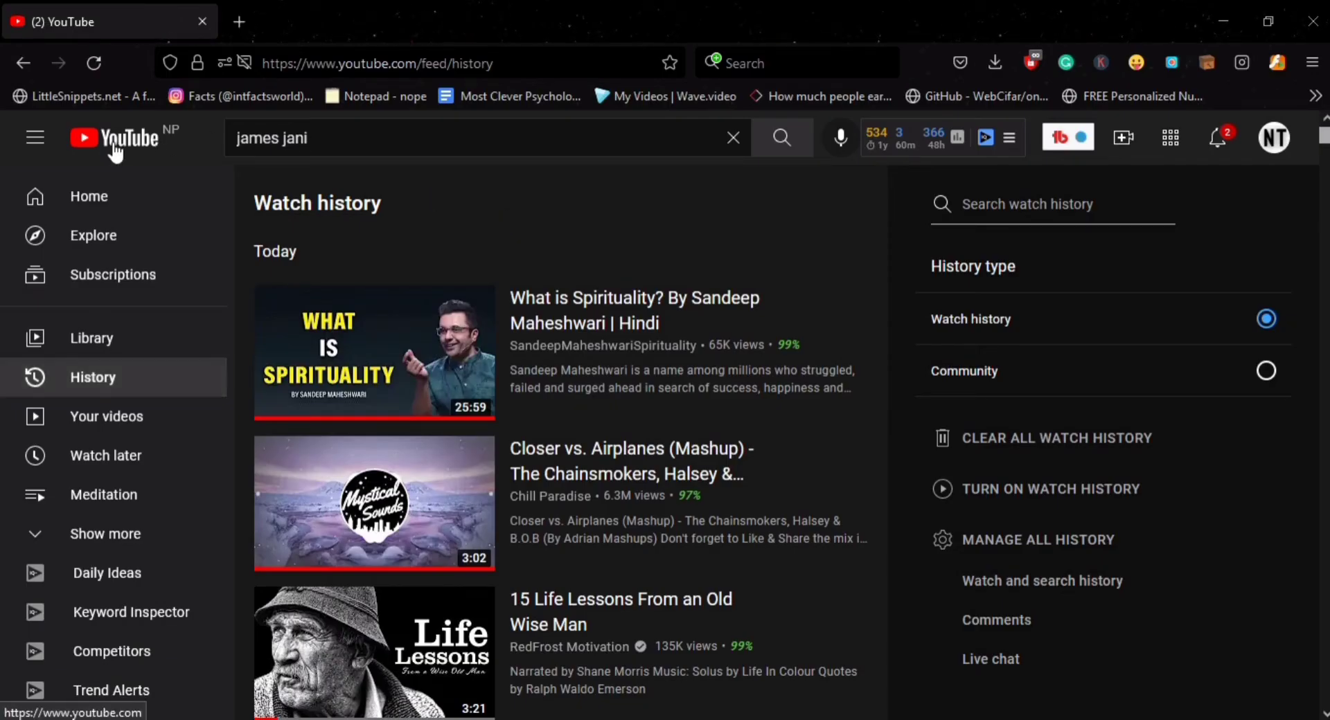
- Turn on watch history, confirm in the dialog, and reload the History page
click(114, 145)
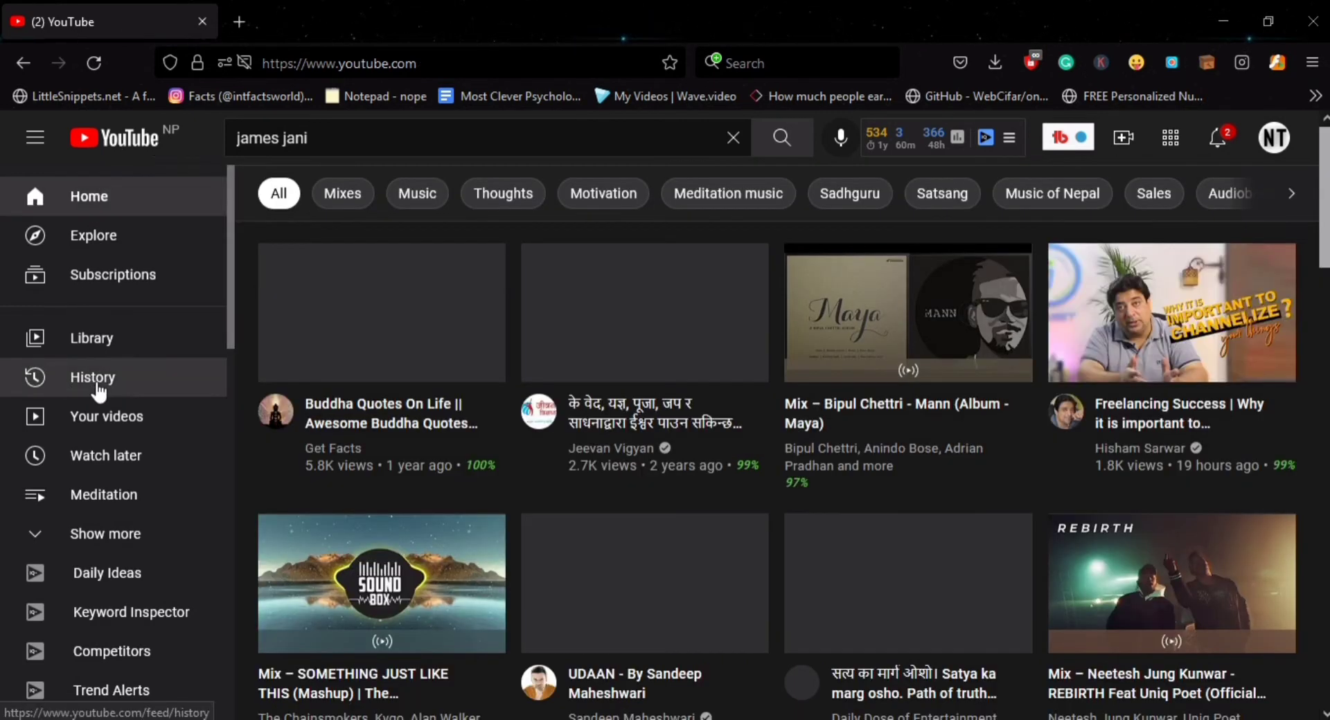
click(97, 388)
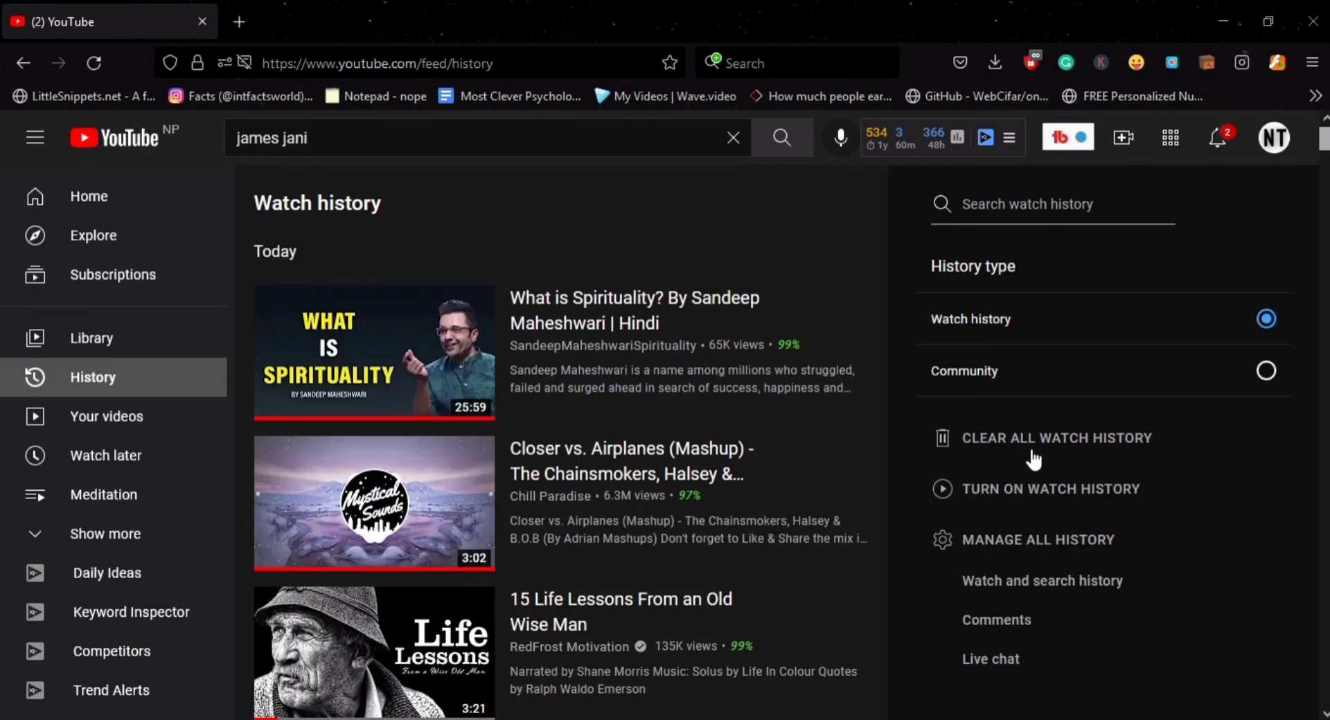
click(1017, 492)
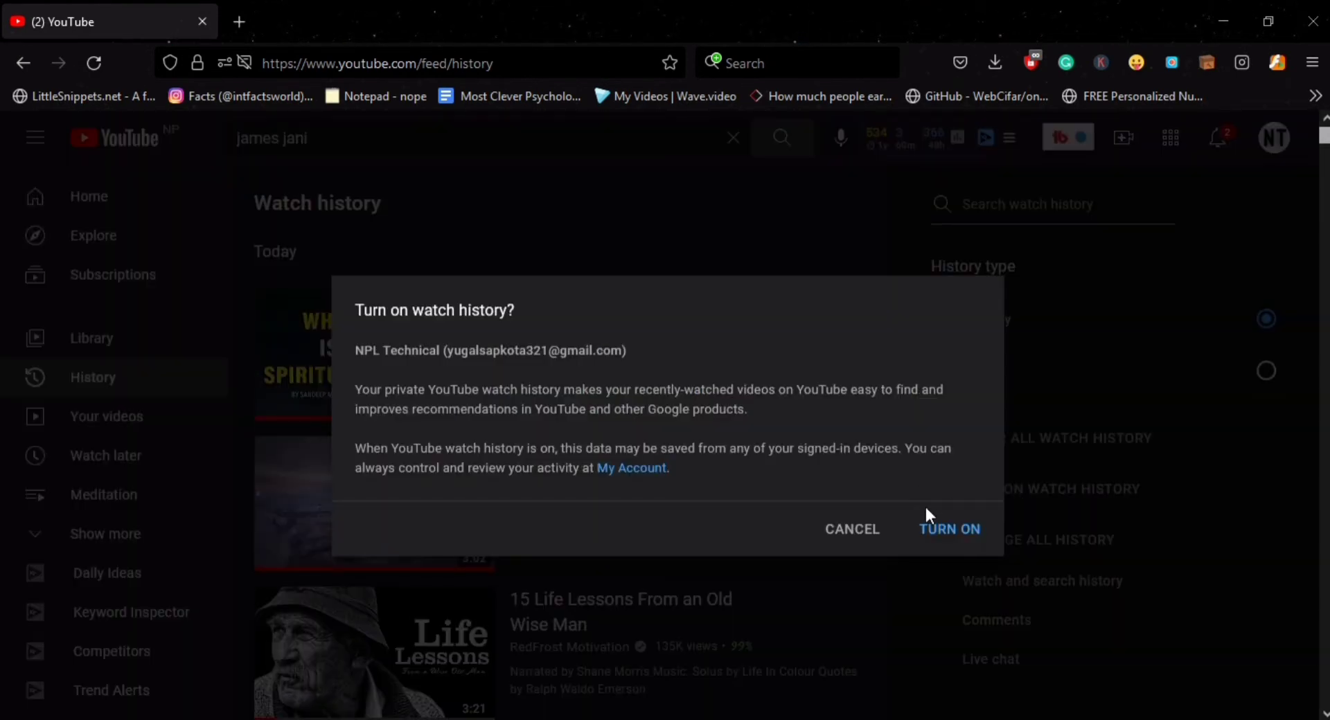
click(948, 537)
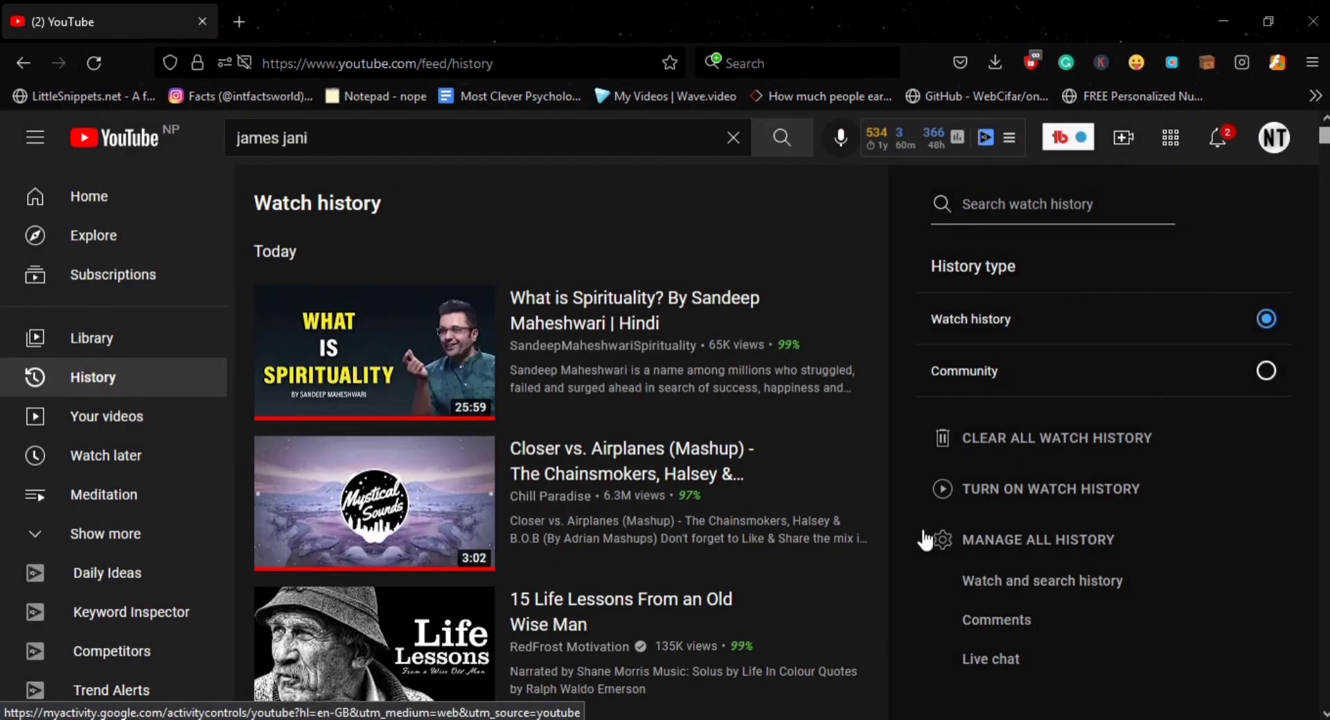
click(93, 64)
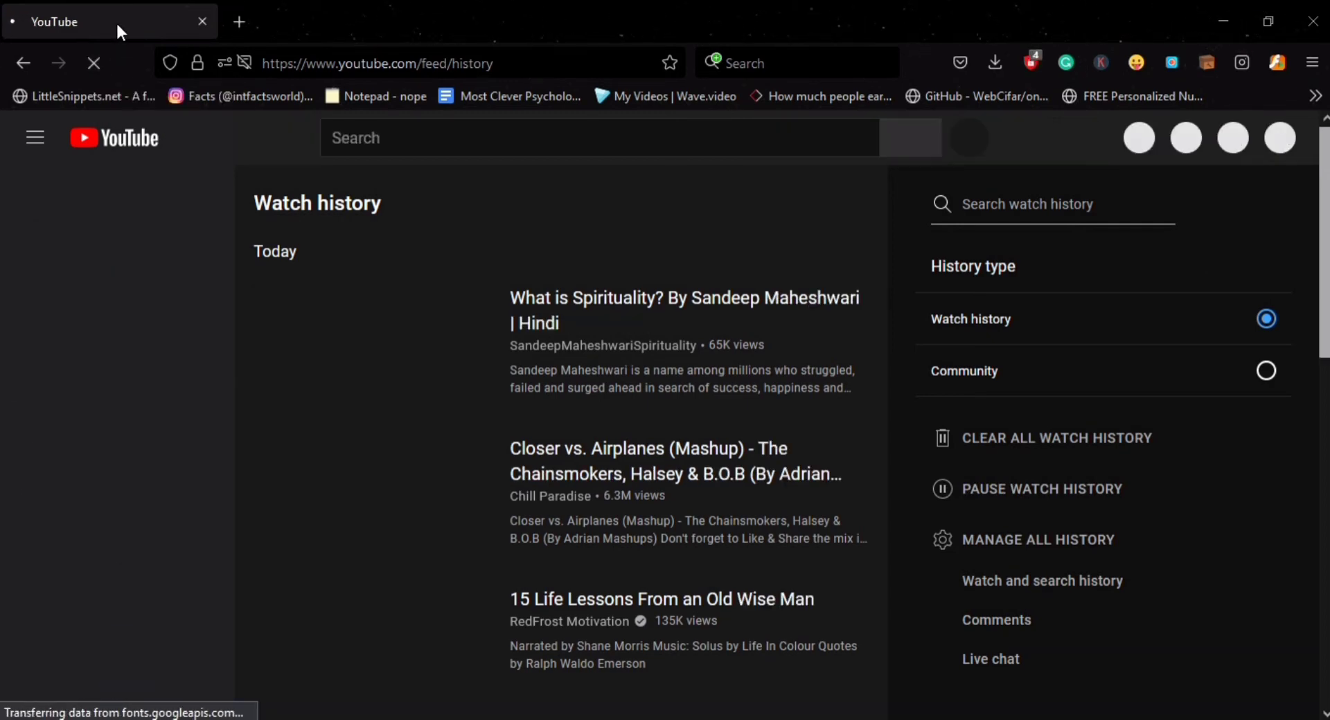
- Play 'Best 100 Buddha Quotes In 2020' from the home feed
click(121, 149)
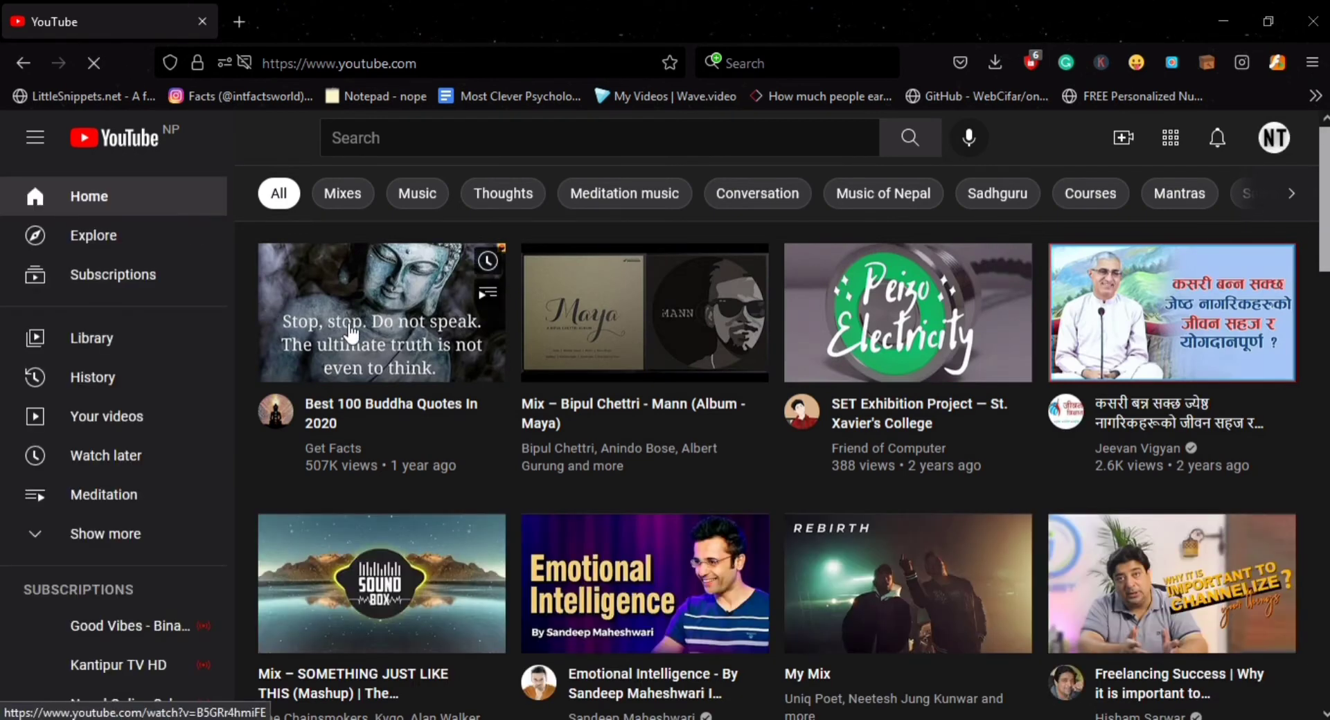
click(352, 335)
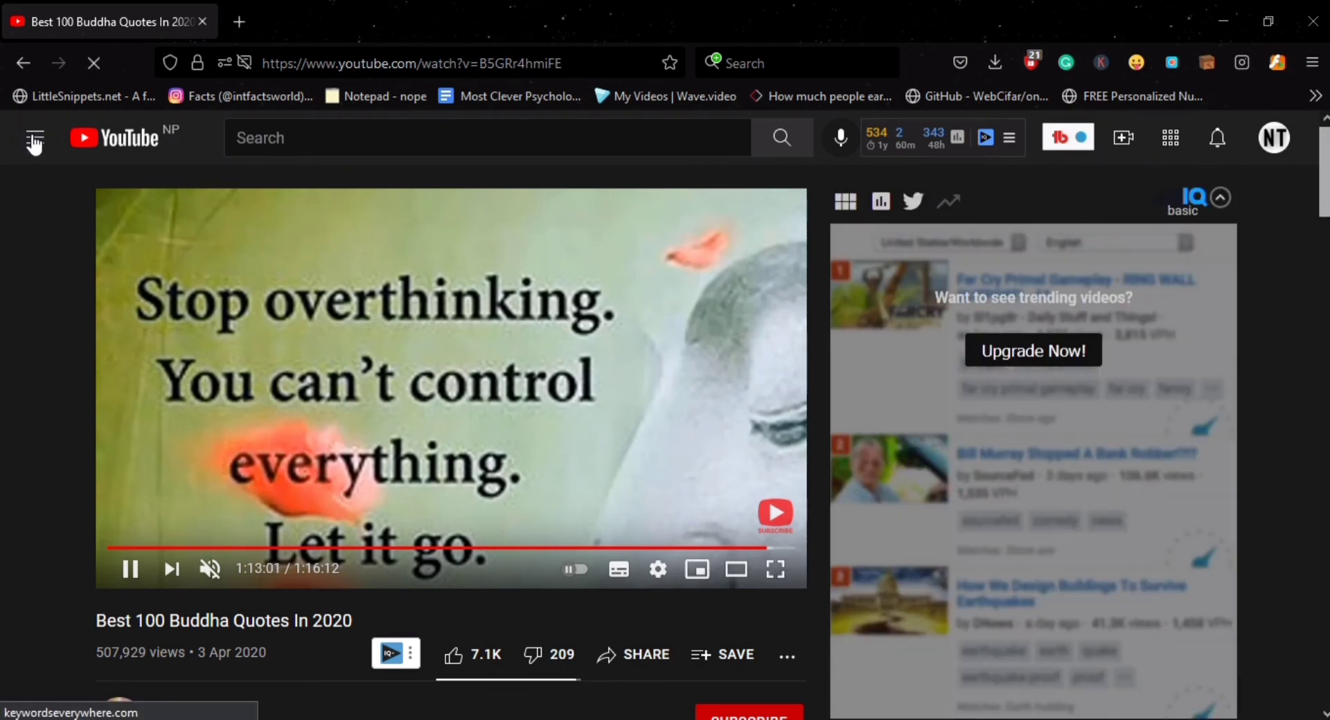
- Go back to the History page from the navigation guide sidebar
click(34, 141)
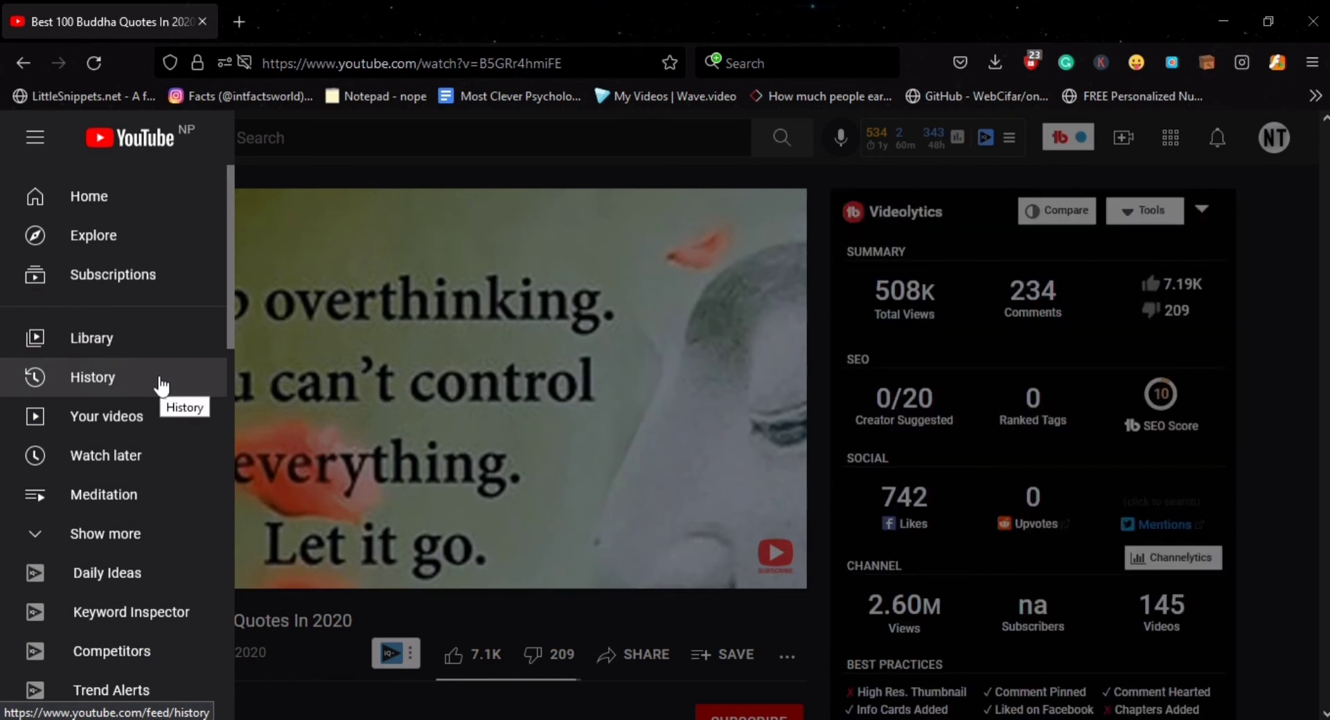
click(162, 386)
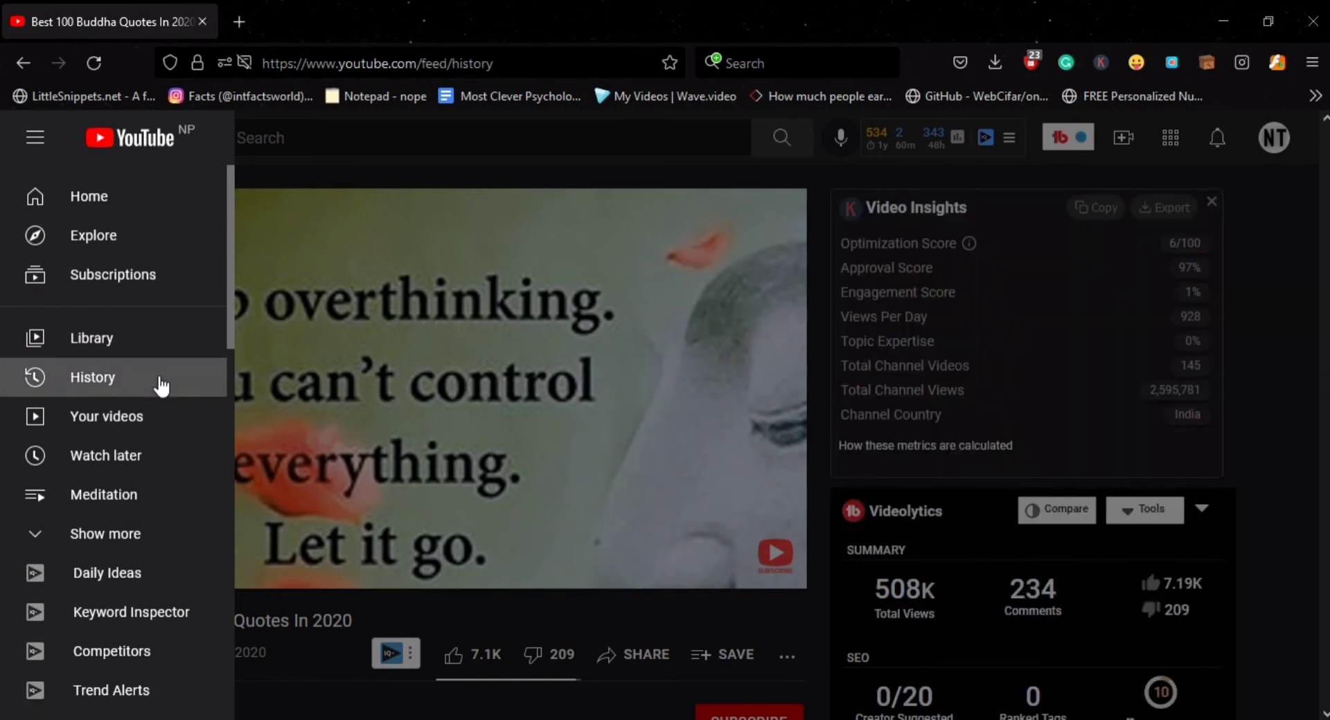